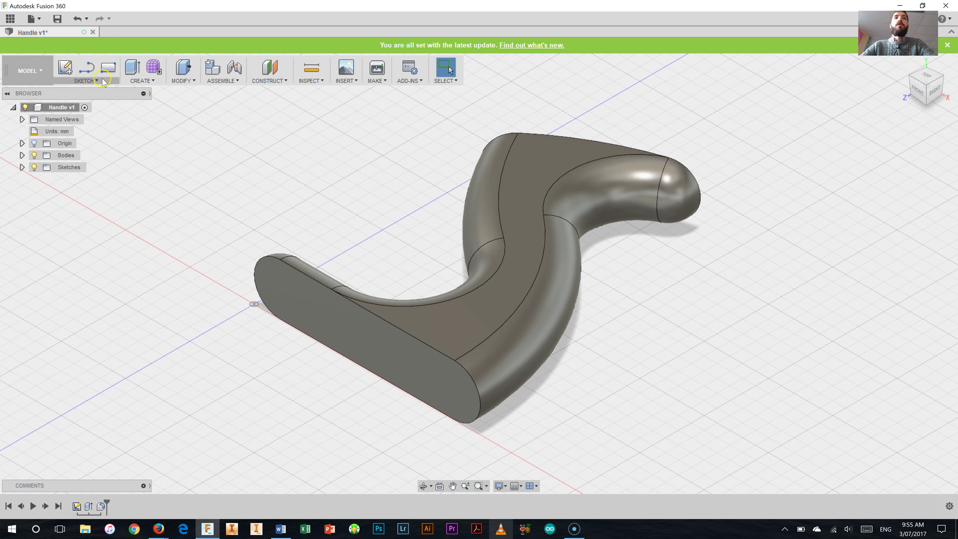
# - Look through the modelling command groups, from Sketch, Create and Modify to Construct, Make, Add-Ins and Select
pyautogui.click(110, 82)
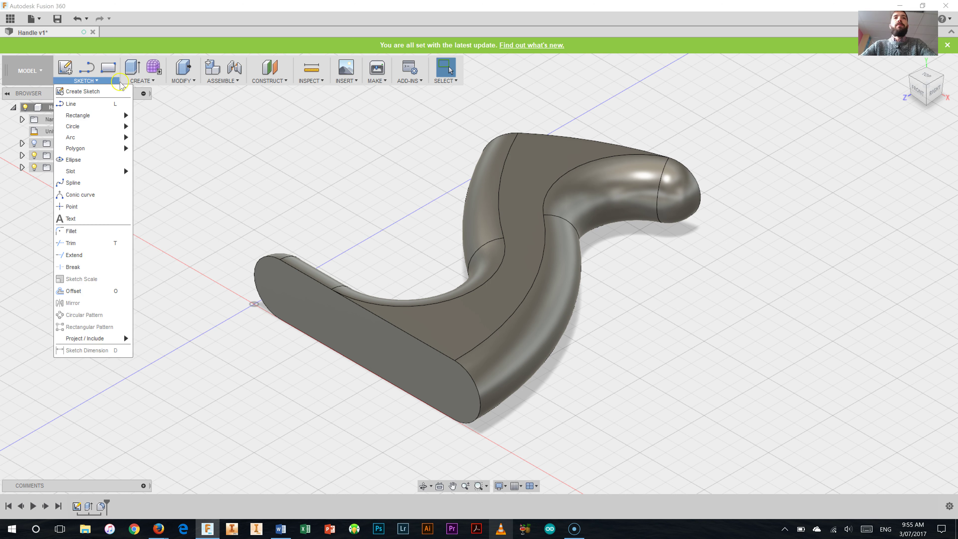
pyautogui.click(155, 81)
pyautogui.click(183, 81)
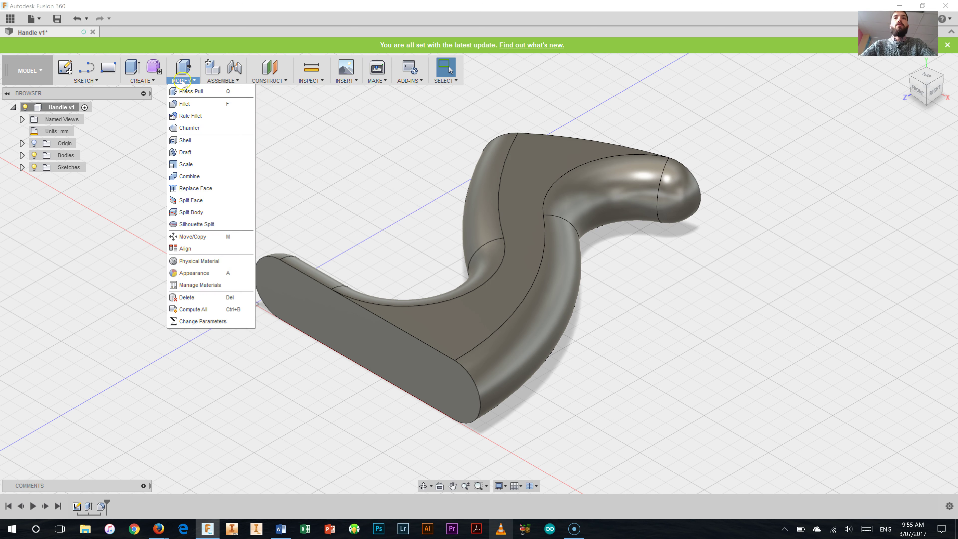
pyautogui.click(223, 80)
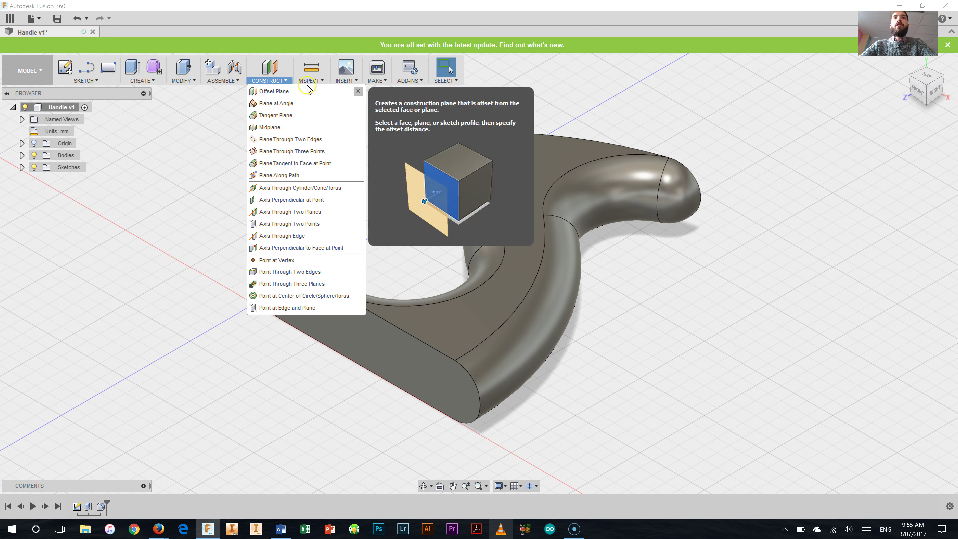
pyautogui.moveTo(346, 86)
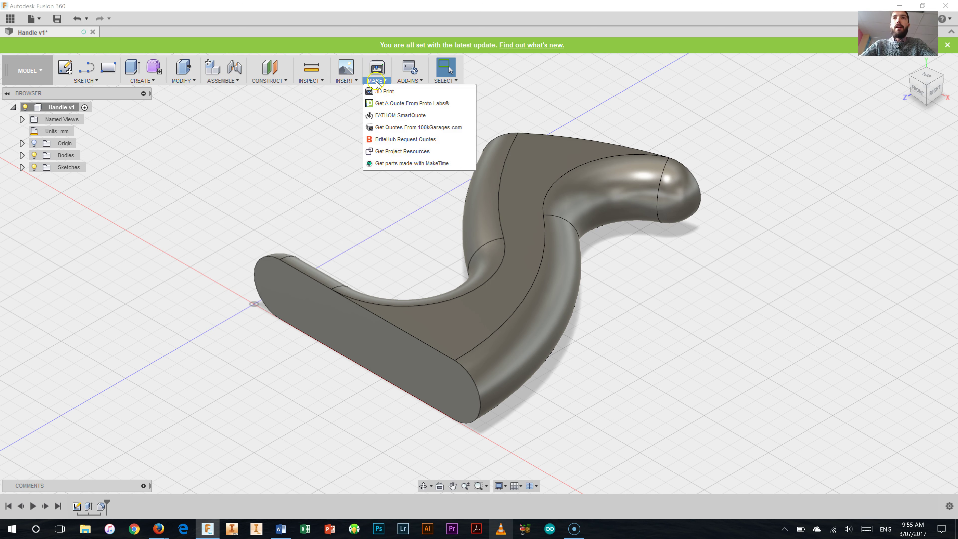
pyautogui.moveTo(415, 84)
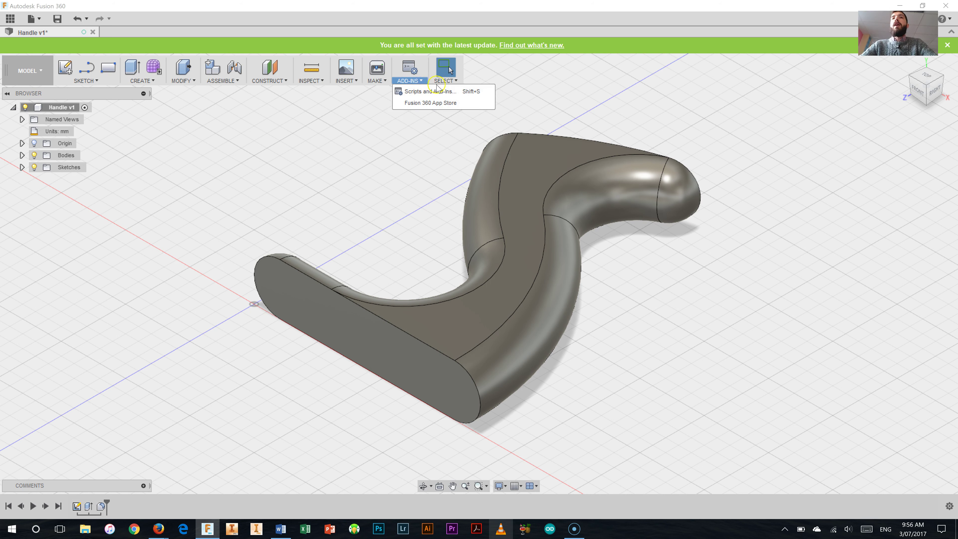
pyautogui.moveTo(449, 84)
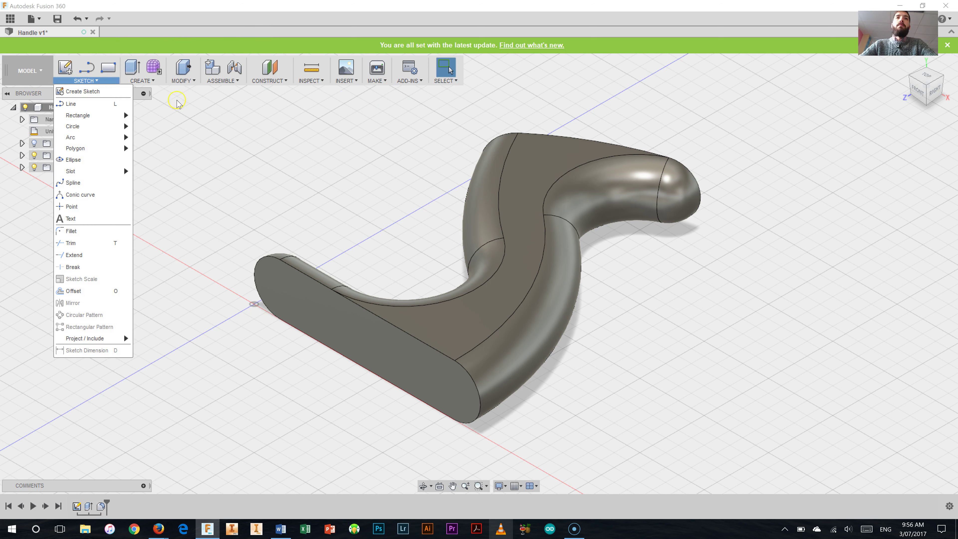
pyautogui.click(132, 45)
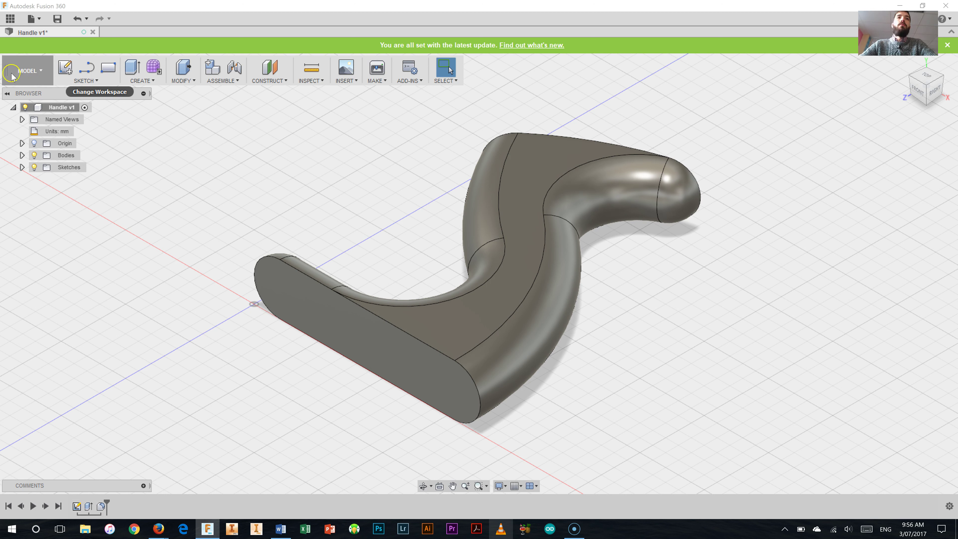
# - Look through the available workspaces, including Patch, Render, Animation, Simulation, CAM and Drawing, while staying in Model
pyautogui.click(37, 72)
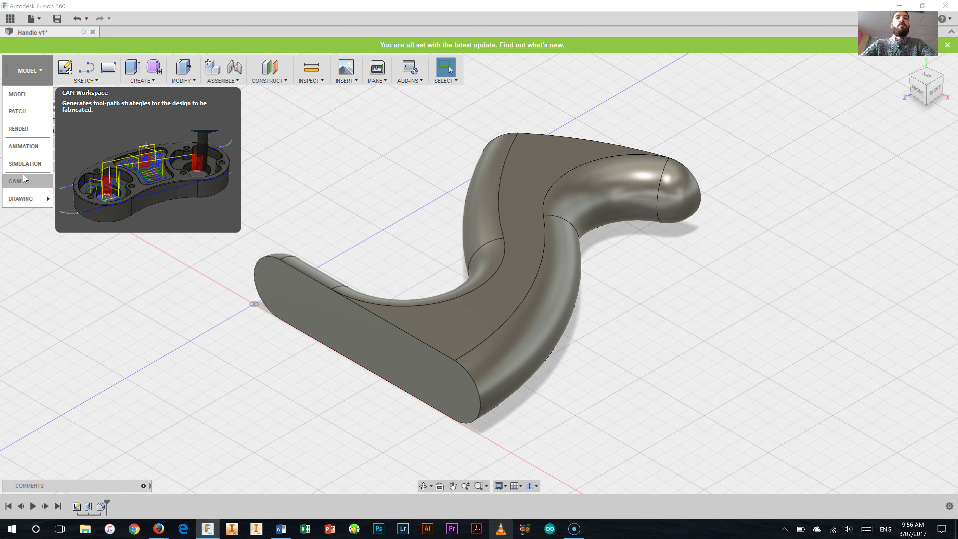
pyautogui.click(17, 180)
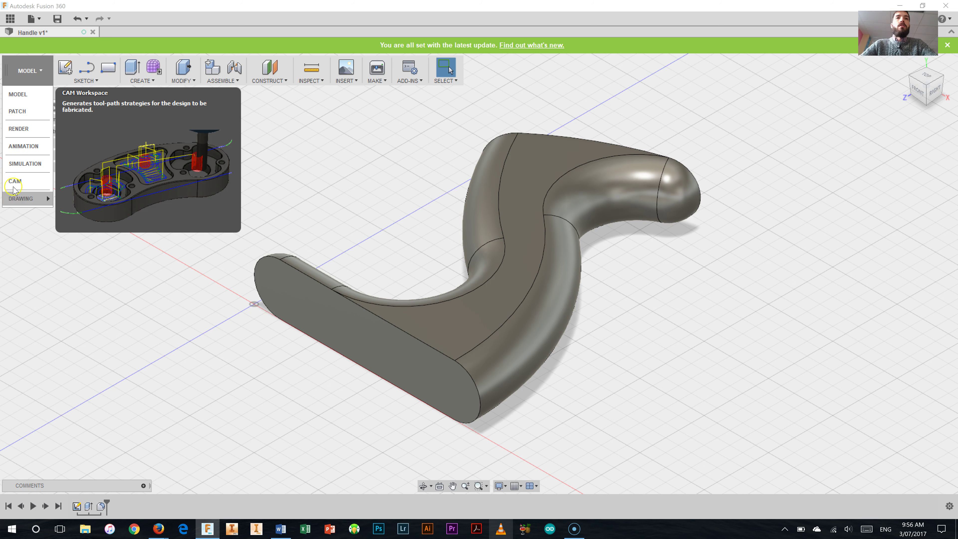
pyautogui.moveTo(17, 195)
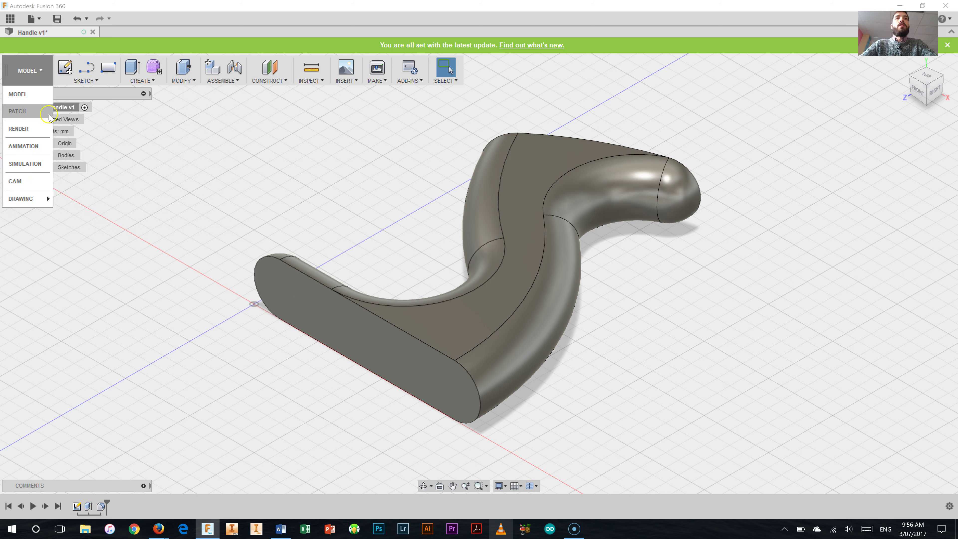
pyautogui.click(41, 73)
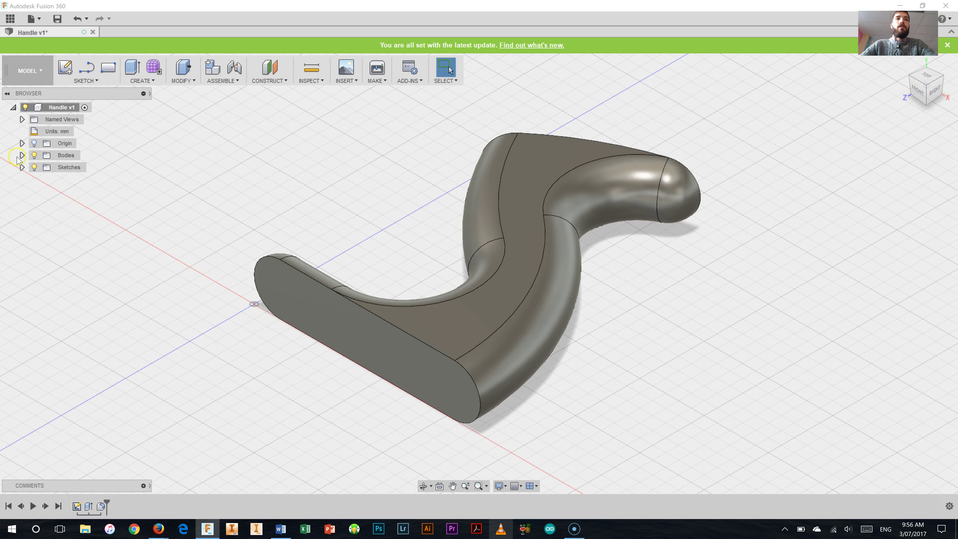
# - Expand the Sketches and Bodies folders of the Handle design to see the items they contain
pyautogui.click(21, 168)
pyautogui.click(22, 155)
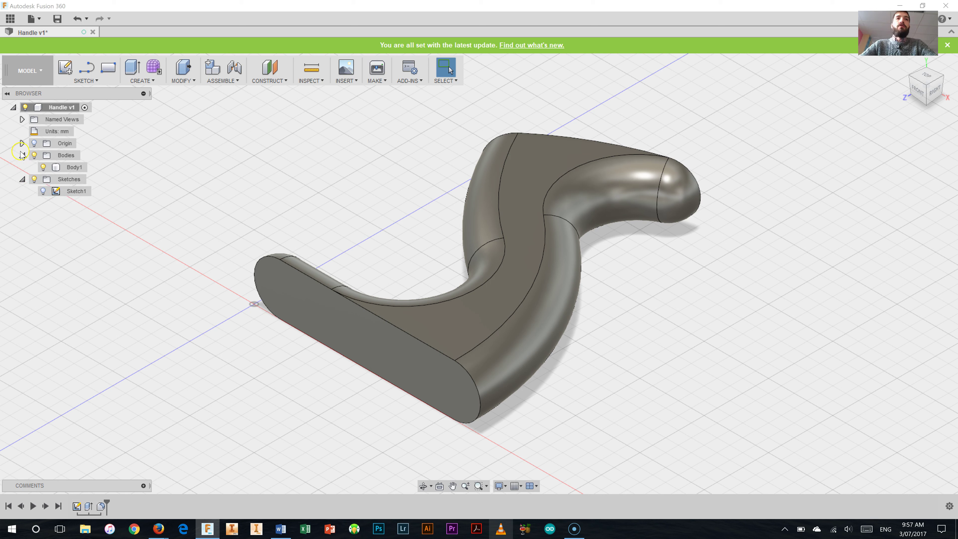
pyautogui.click(71, 167)
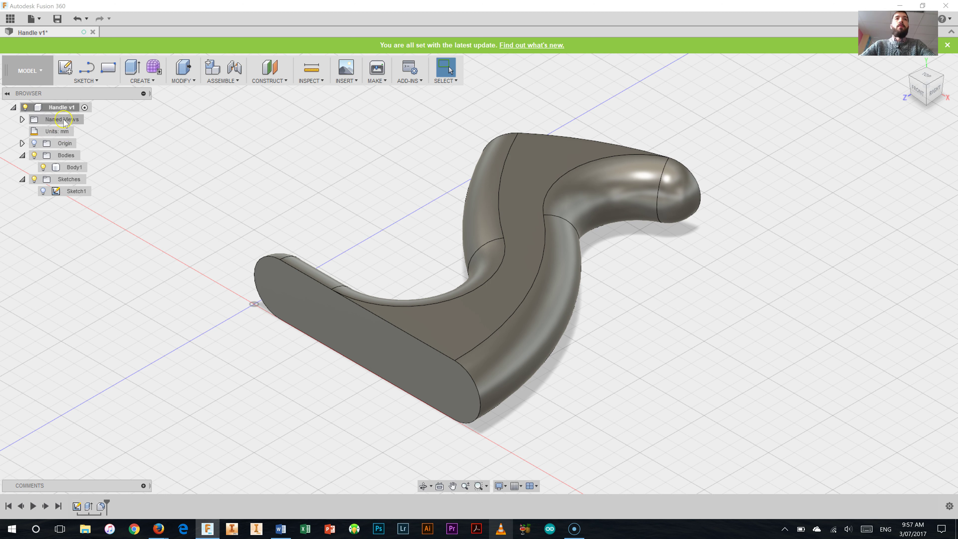
# - View the handle through the named views Top, Front and Right, returning to Top and collapsing the view list
pyautogui.click(22, 119)
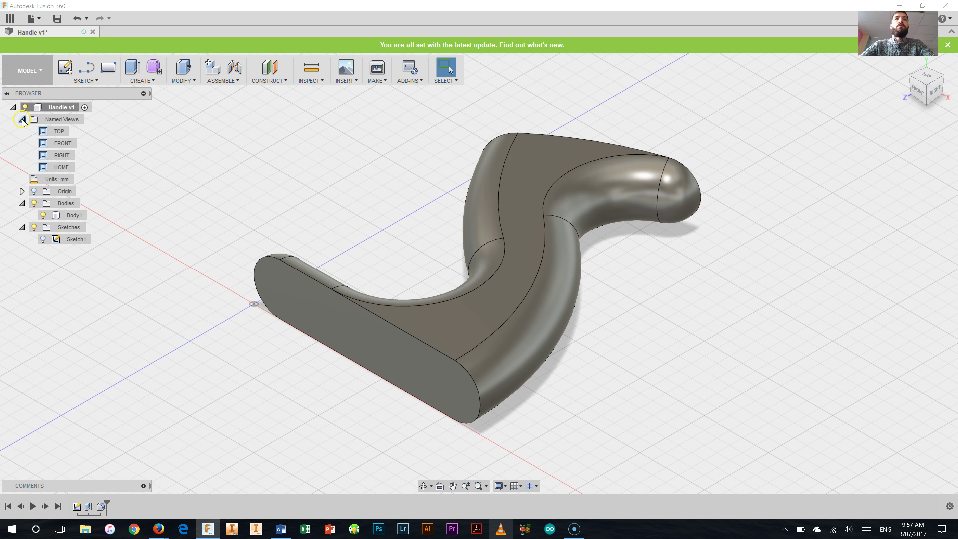
pyautogui.click(56, 132)
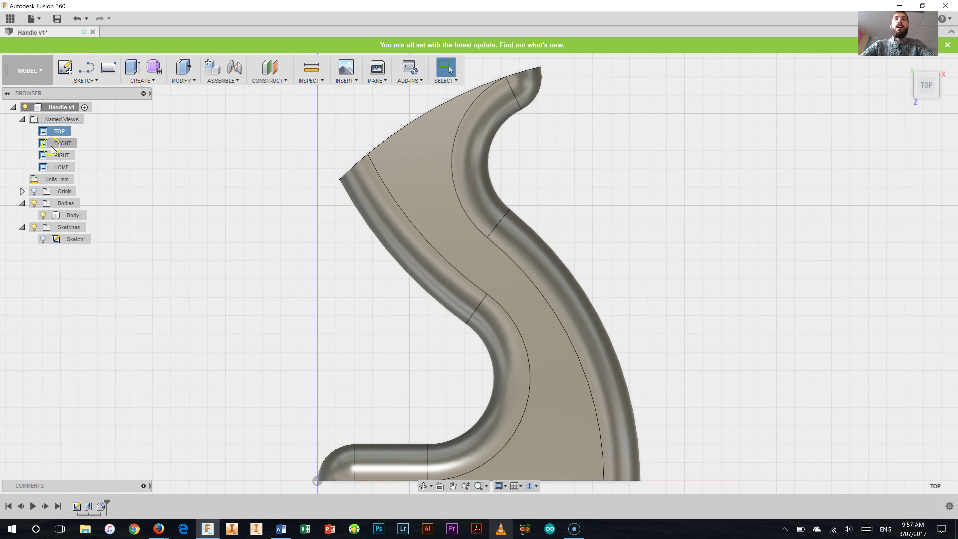
pyautogui.click(53, 147)
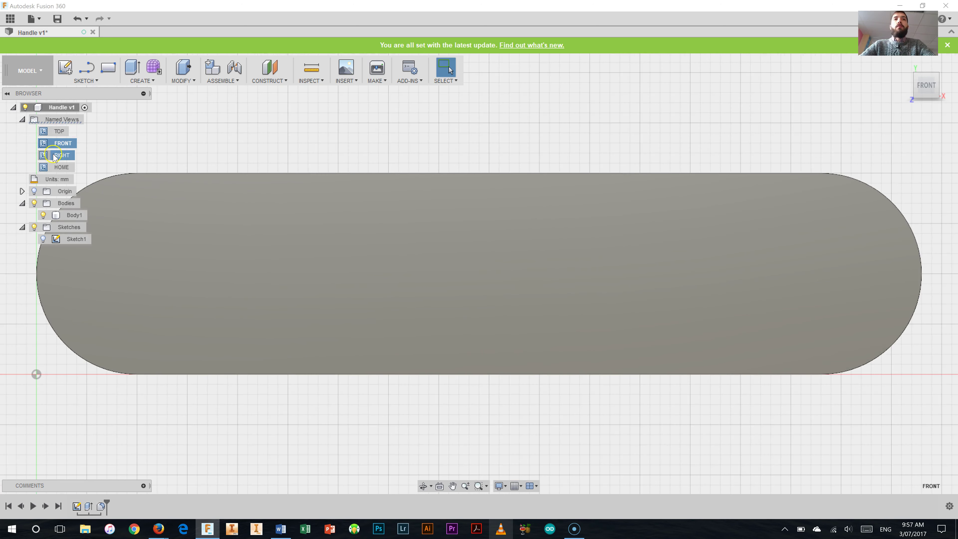
pyautogui.click(55, 156)
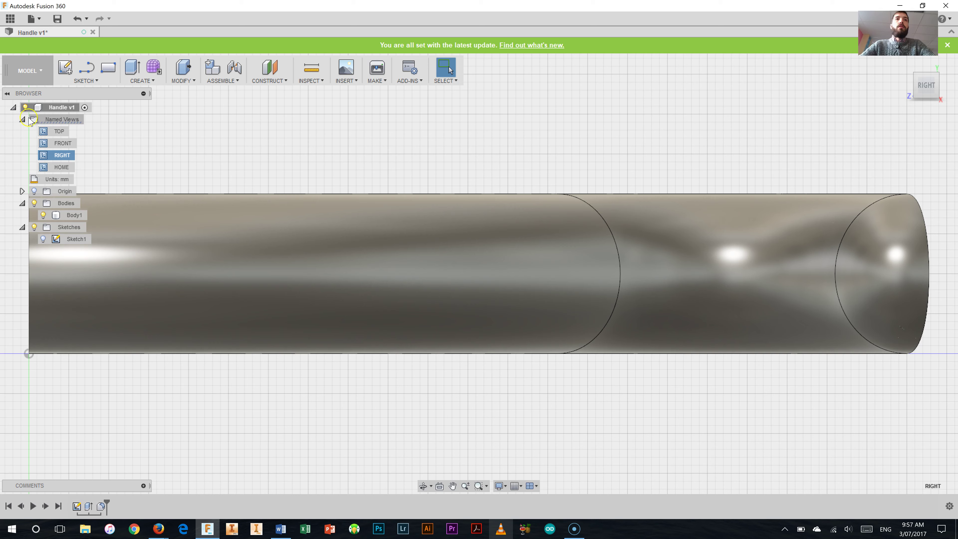
pyautogui.click(41, 133)
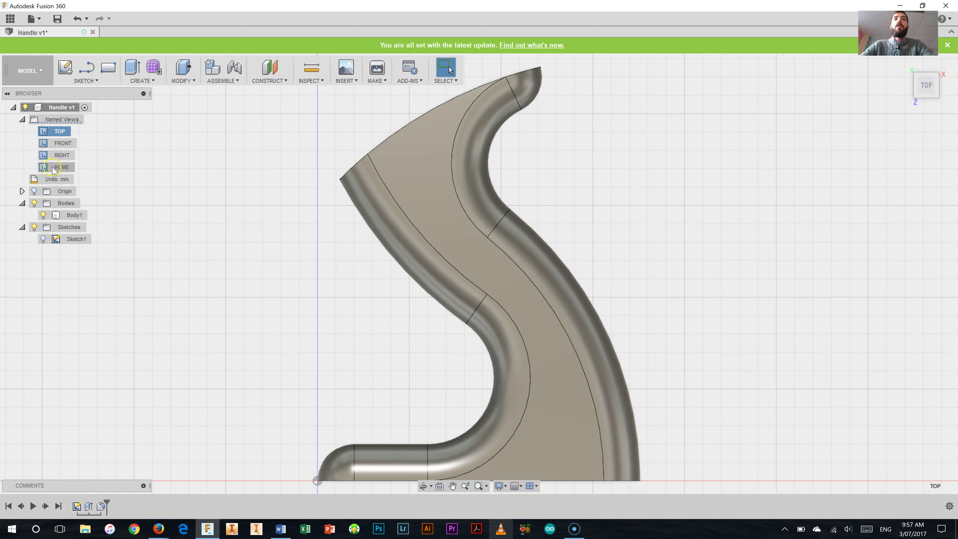
pyautogui.scroll(-2, 419, 241)
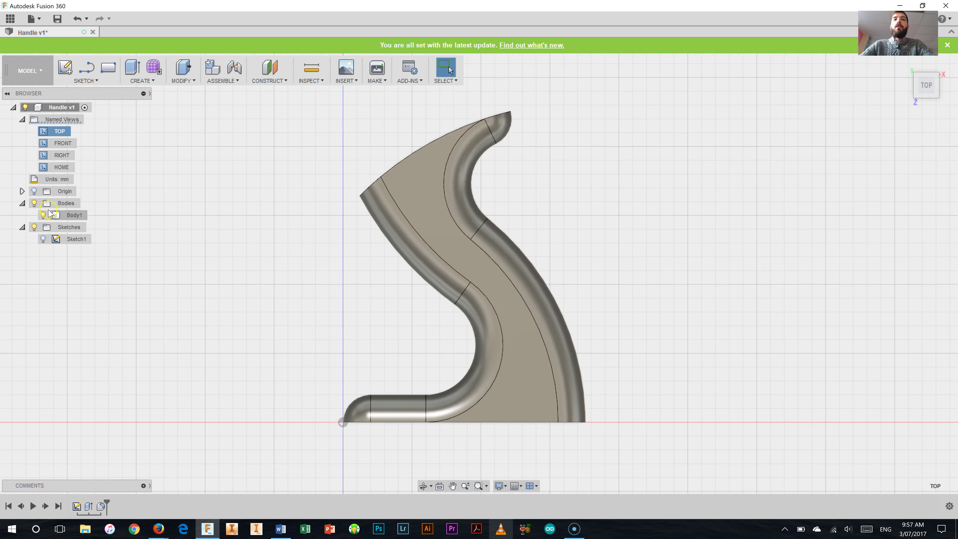
pyautogui.click(22, 120)
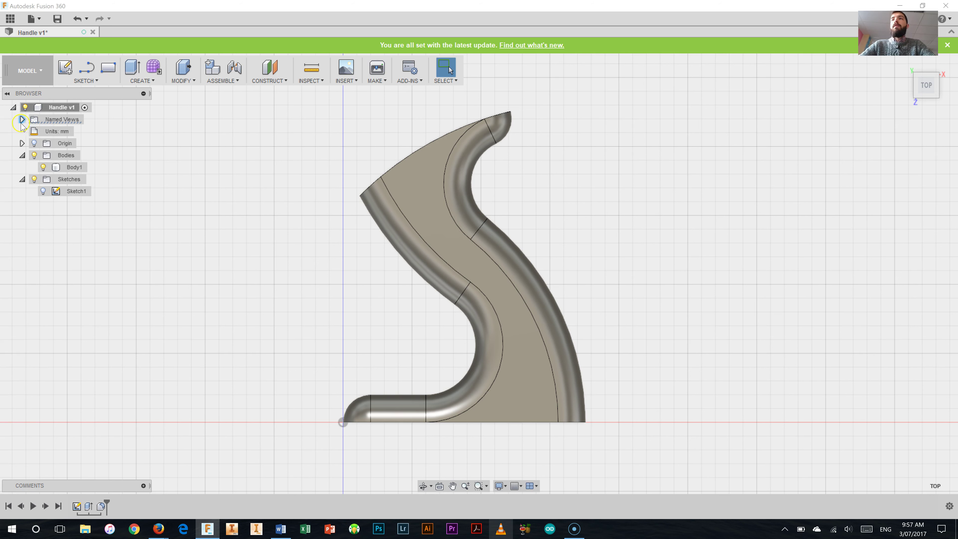
# - Turn the handle from the Top view to the isometric view at the cube's top-back-right corner
pyautogui.moveTo(946, 85)
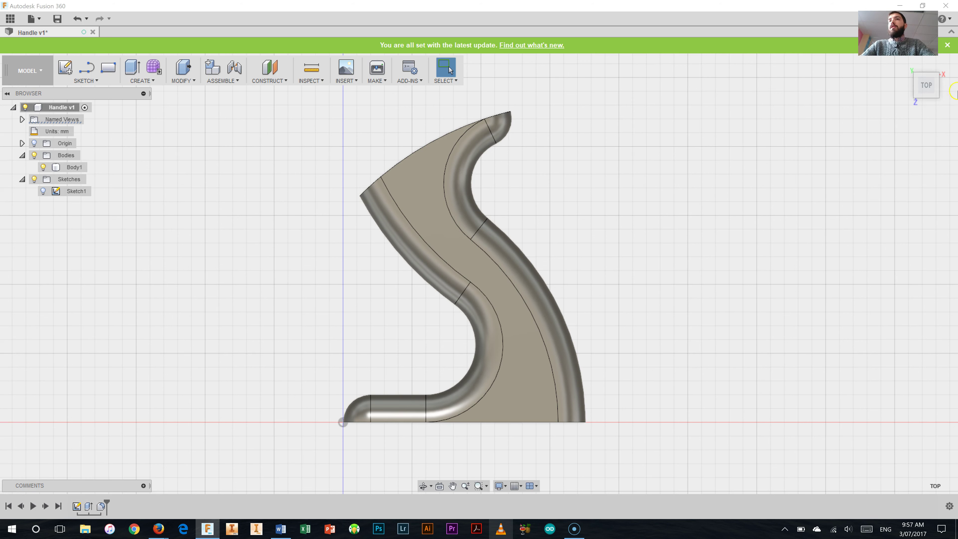
pyautogui.click(954, 96)
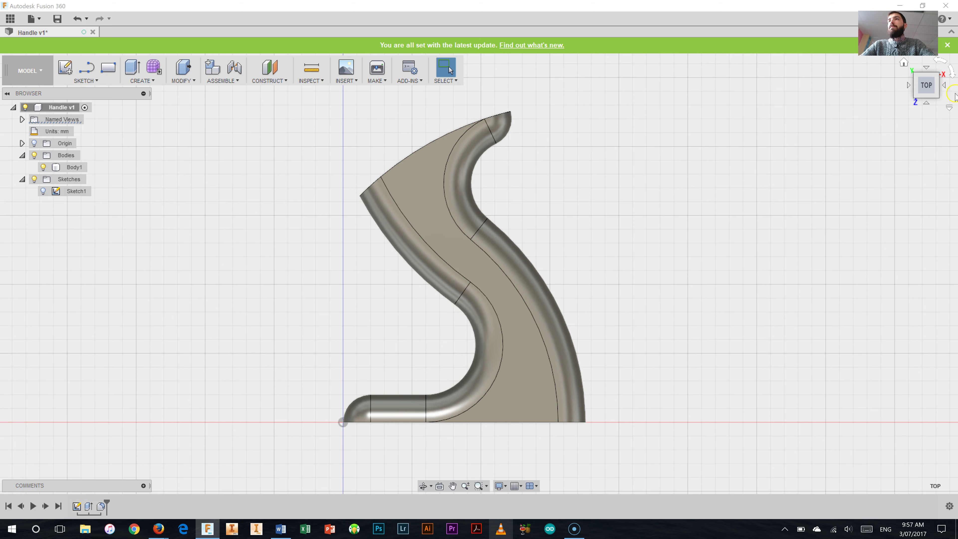
pyautogui.click(937, 75)
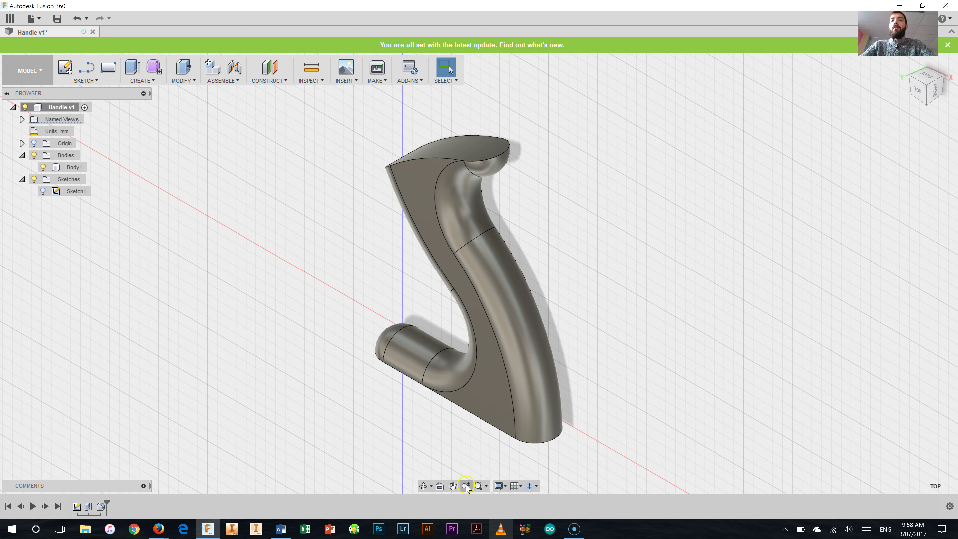
# - Pan the handle slightly, and use Look At to face its flat side squarely
pyautogui.click(452, 485)
pyautogui.moveTo(455, 375)
pyautogui.mouseDown()
pyautogui.moveTo(631, 388)
pyautogui.moveTo(408, 360)
pyautogui.moveTo(456, 364)
pyautogui.mouseUp()
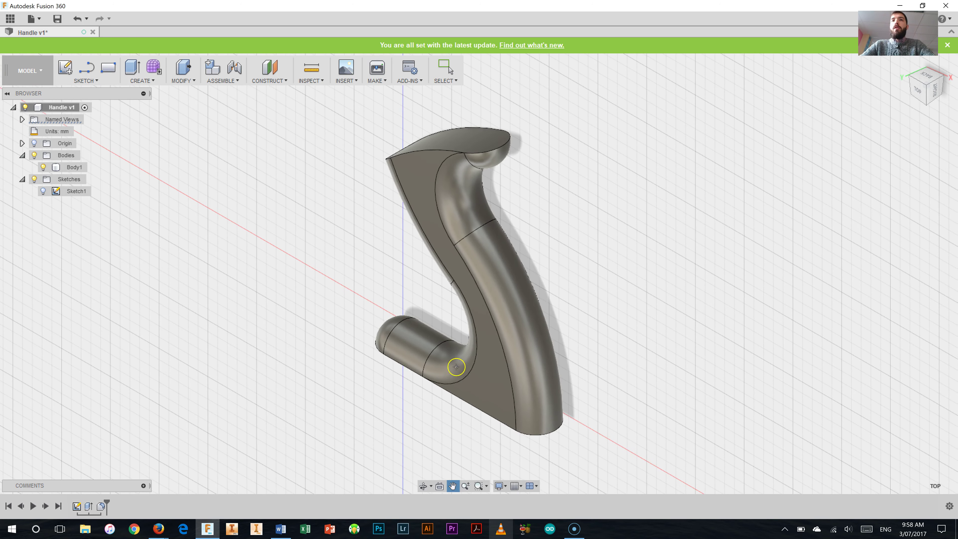
pyautogui.click(438, 486)
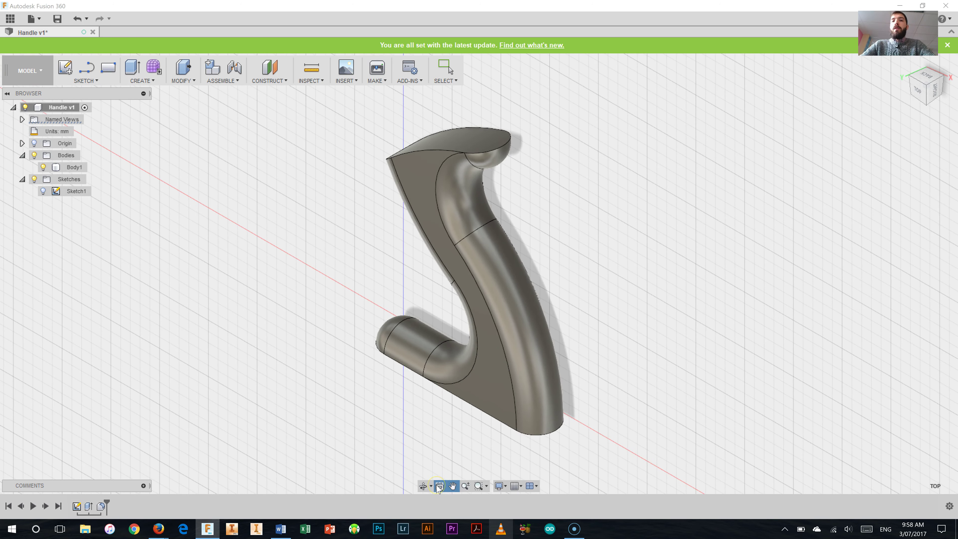
pyautogui.click(465, 355)
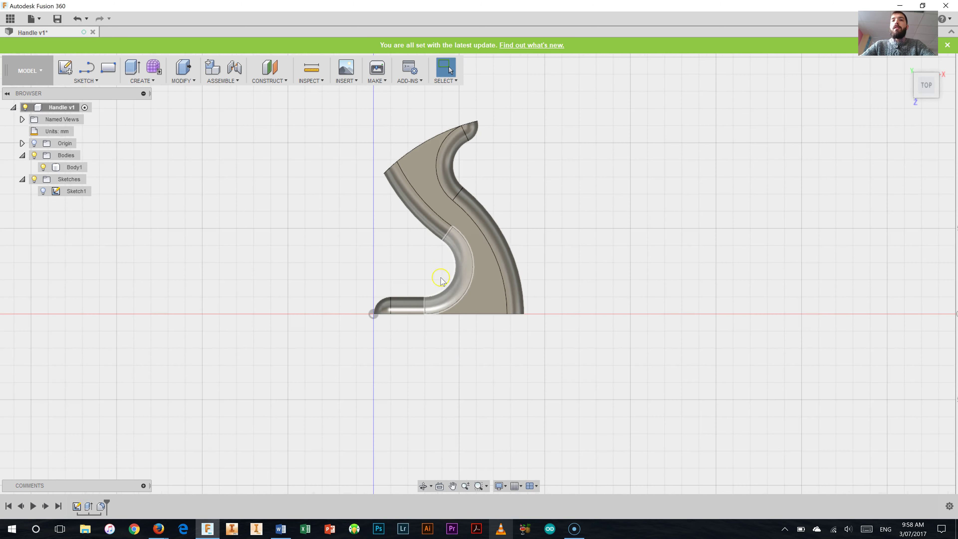
# - Orbit the handle freely, switch to an isometric corner view and fit the model in the window
pyautogui.click(422, 486)
pyautogui.moveTo(417, 331); pyautogui.dragTo(622, 321)
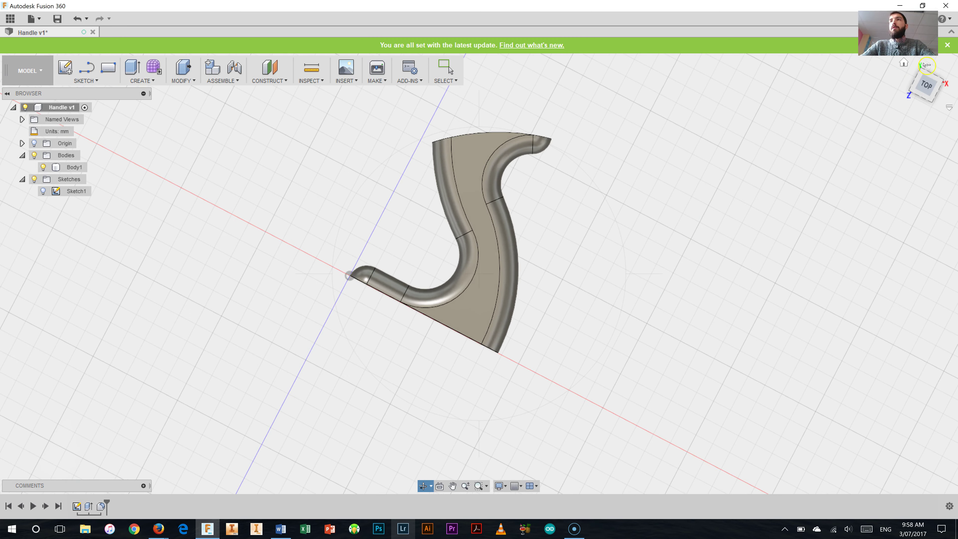
pyautogui.click(942, 82)
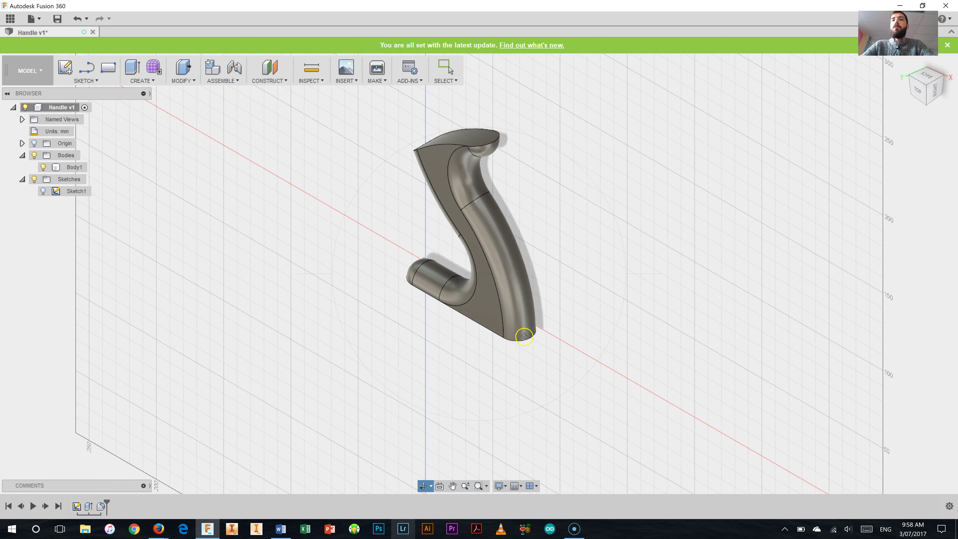
pyautogui.press('F6')
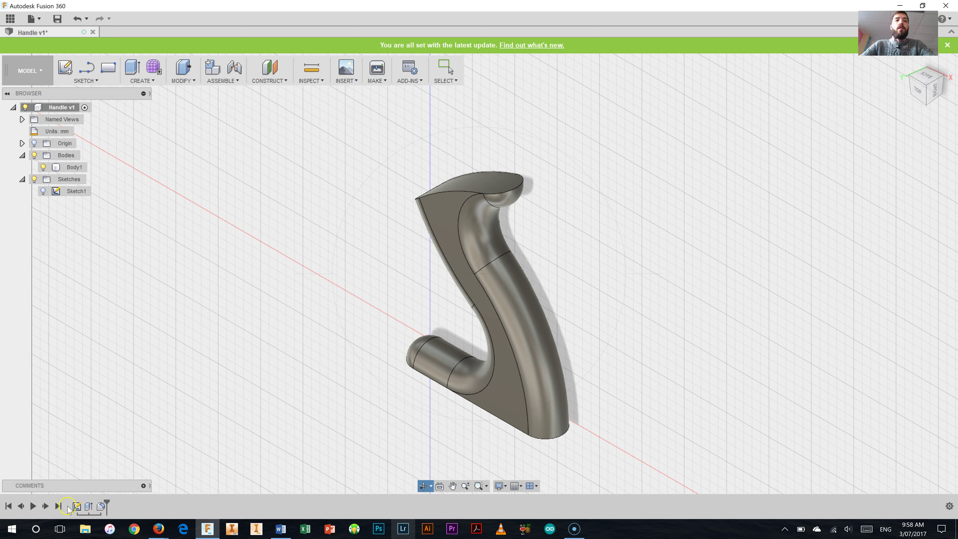
# - Roll the timeline back to the start and replay the handle's features, first continuously and again one by one
pyautogui.moveTo(107, 502)
pyautogui.mouseDown()
pyautogui.moveTo(81, 497)
pyautogui.moveTo(36, 513)
pyautogui.mouseUp()
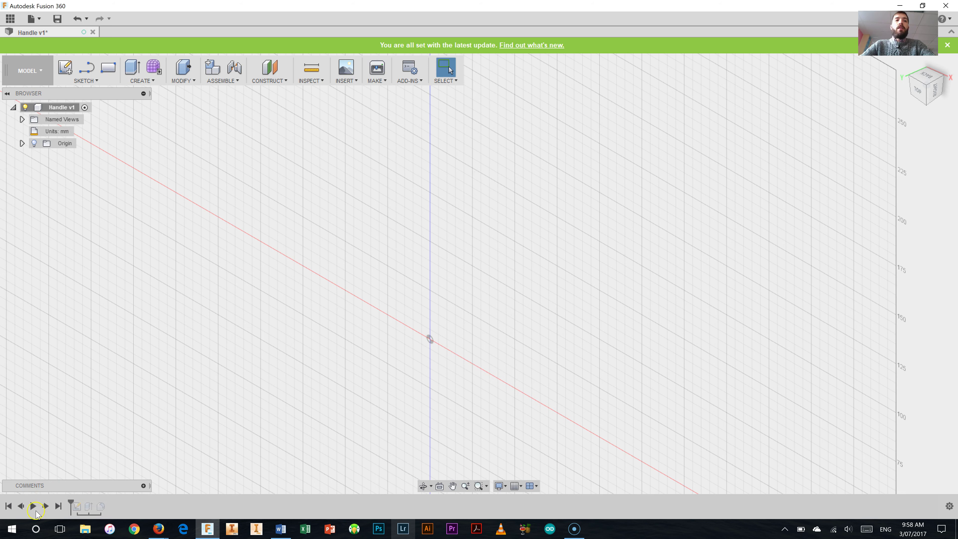
pyautogui.click(36, 506)
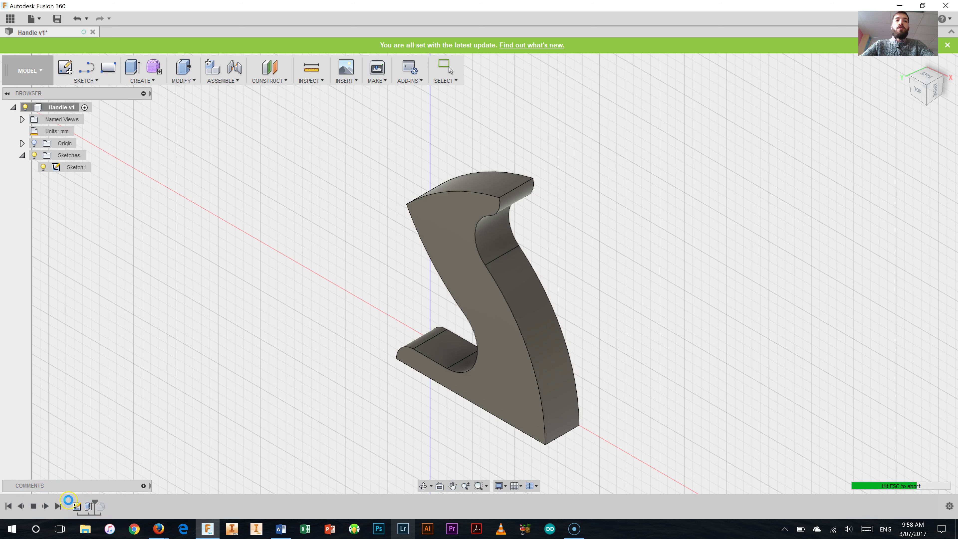
pyautogui.click(67, 502)
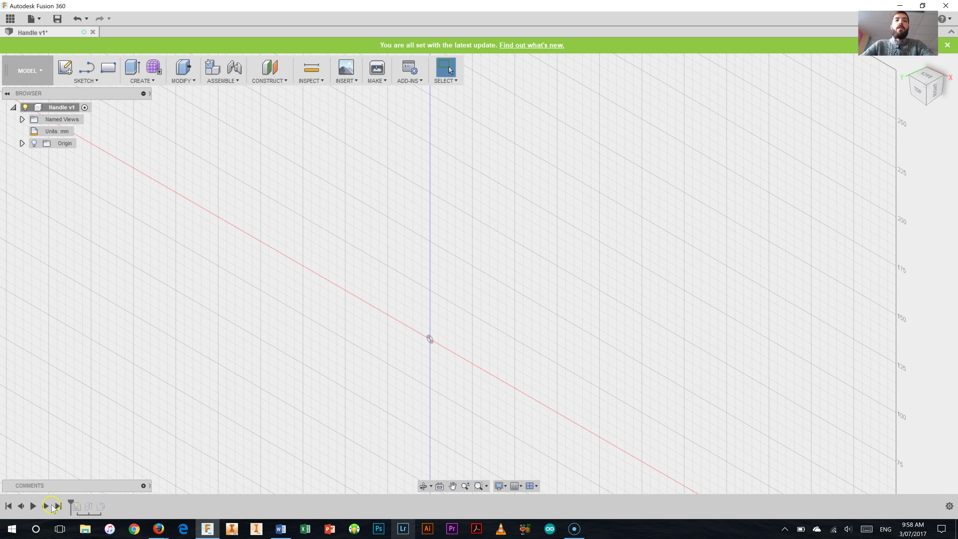
pyautogui.click(45, 506)
pyautogui.click(45, 506)
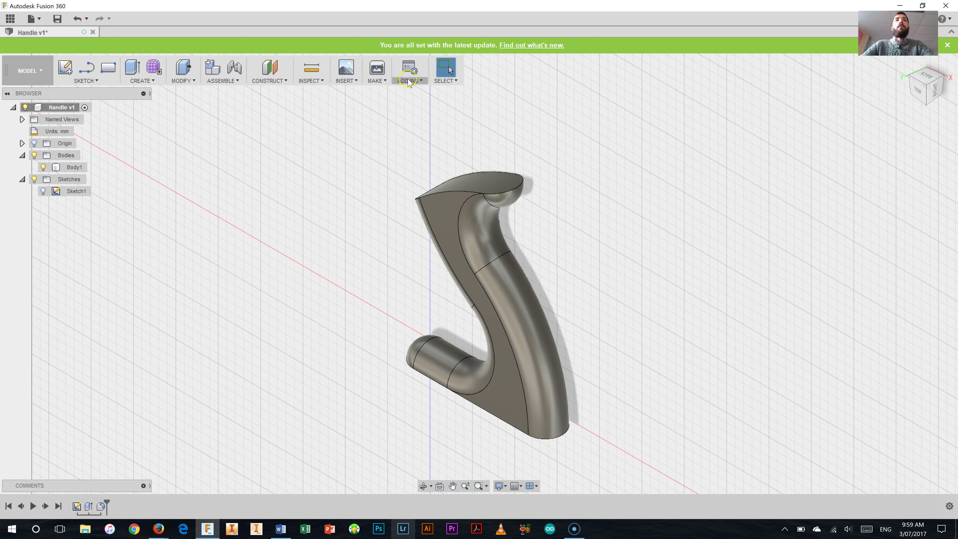
# - Show the list of stored projects and browse through it
pyautogui.click(10, 23)
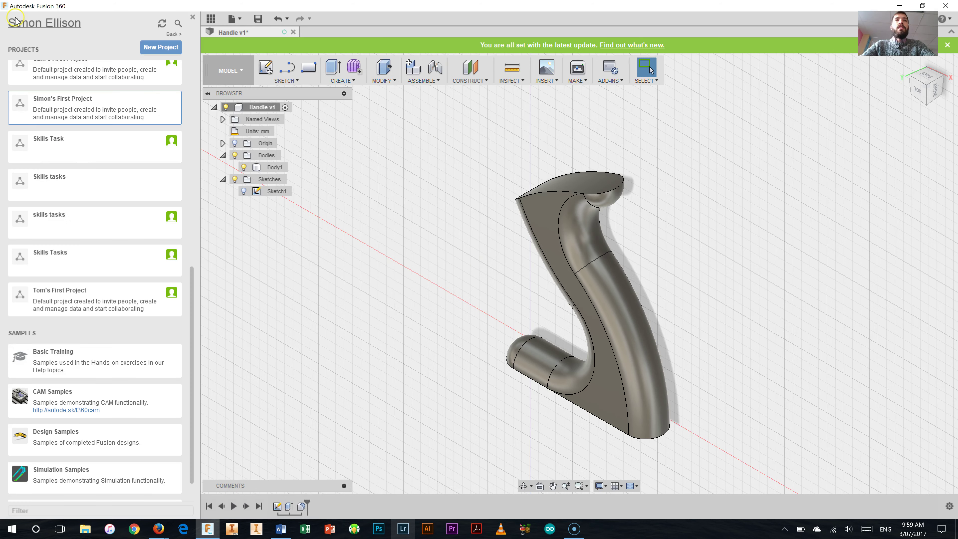
pyautogui.scroll(5, 111, 217)
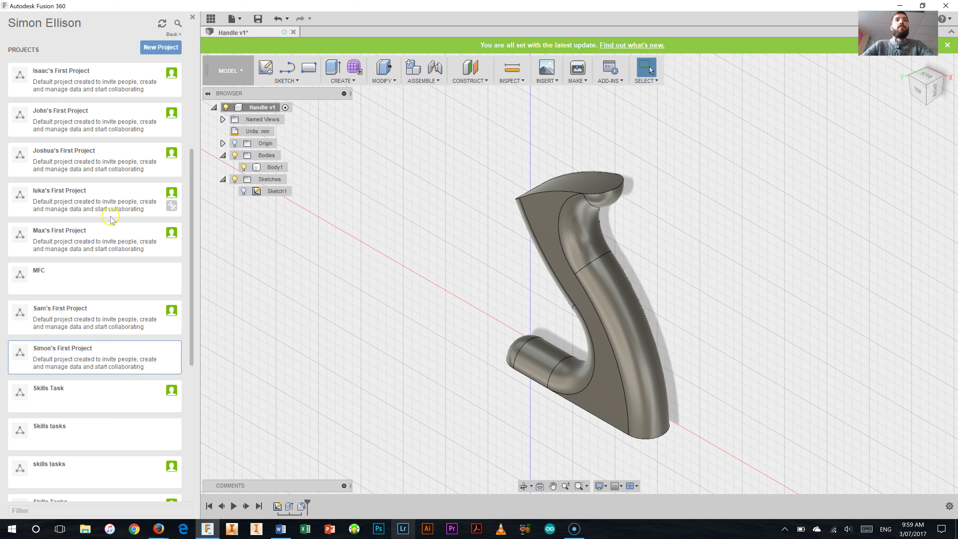
pyautogui.scroll(2, 126, 240)
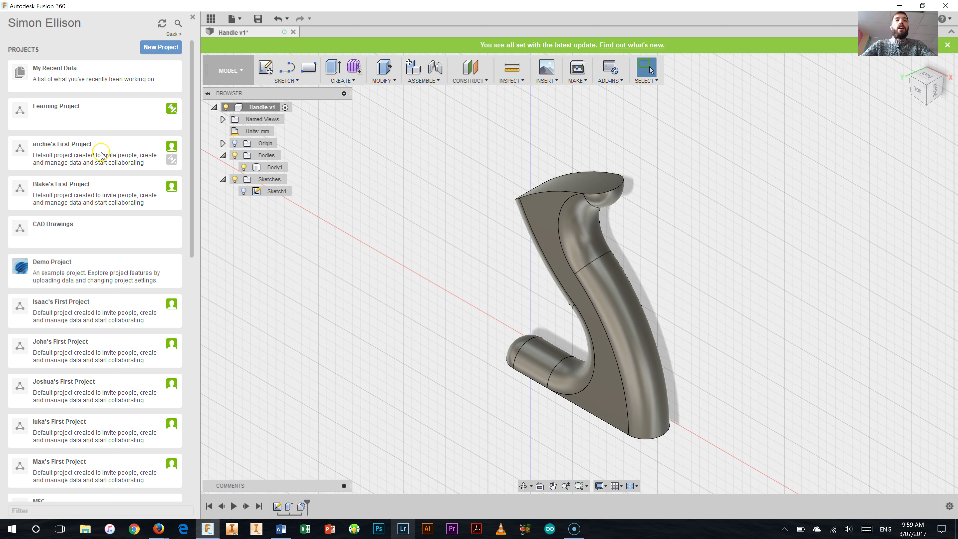
pyautogui.click(161, 48)
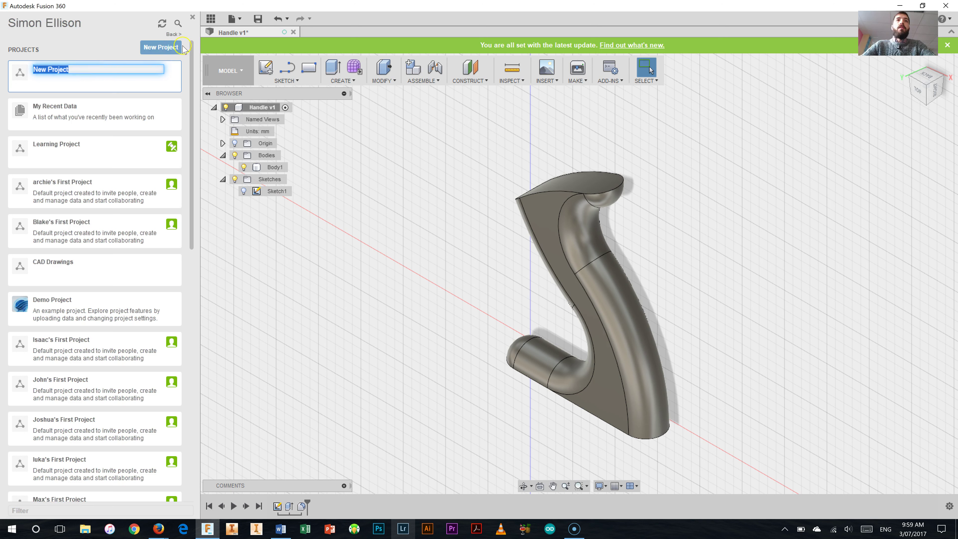
pyautogui.press('Escape')
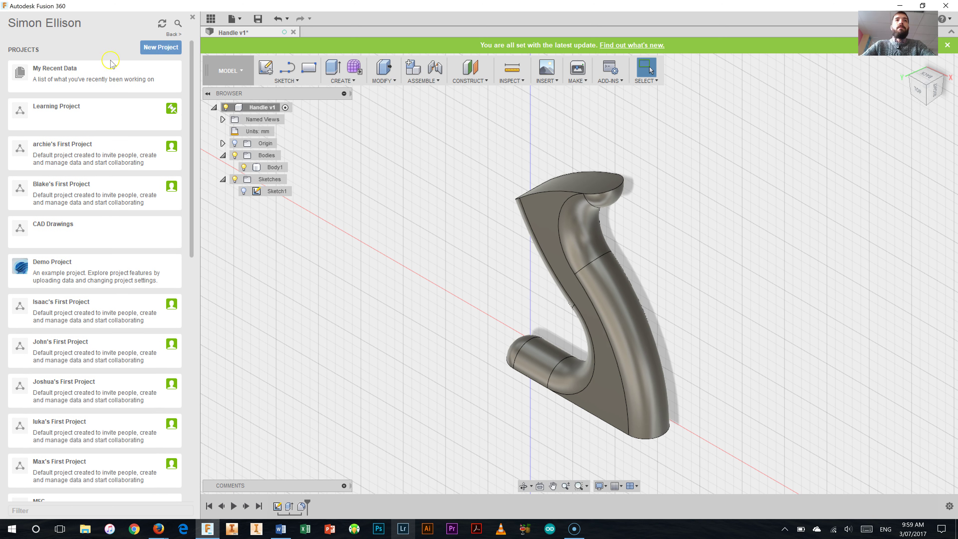
# - Find the account owner's own First Project in the project list and open it
pyautogui.scroll(-5, 101, 394)
pyautogui.scroll(-4, 101, 395)
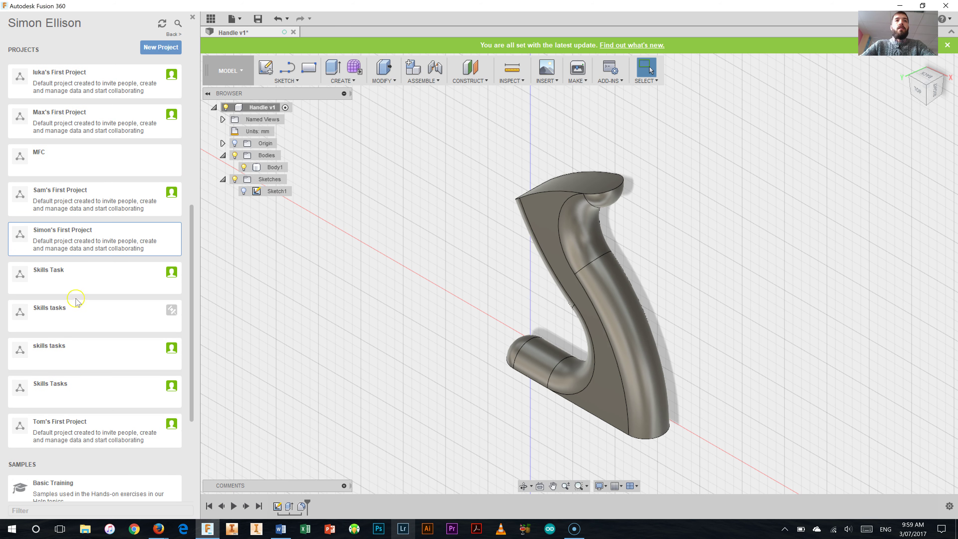
pyautogui.click(77, 248)
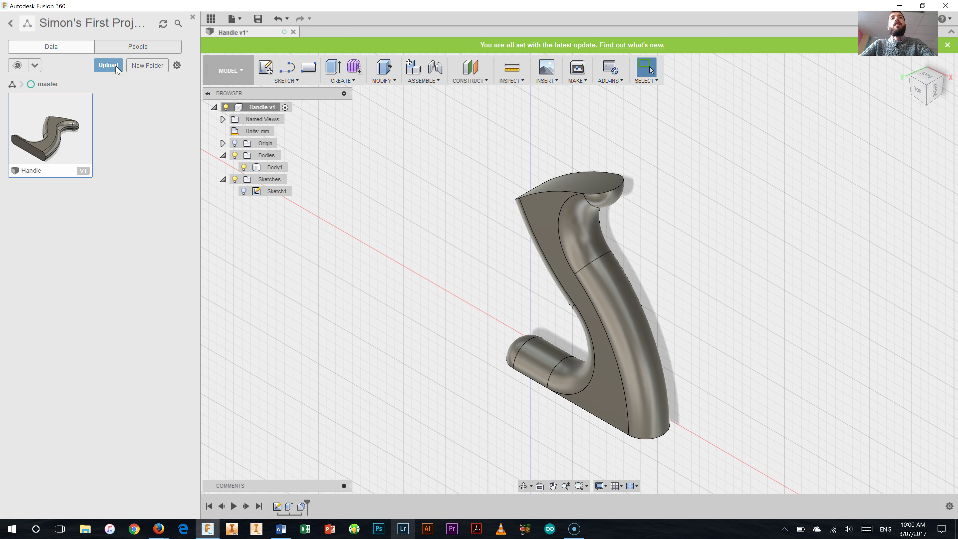
# - View the people on the open project, return to its stored data and hide the project data
pyautogui.click(140, 70)
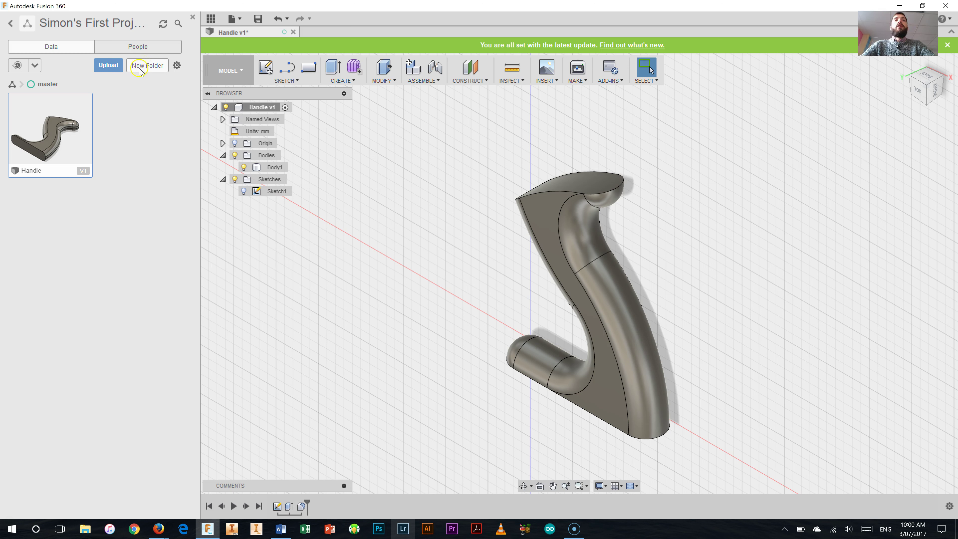
pyautogui.click(139, 46)
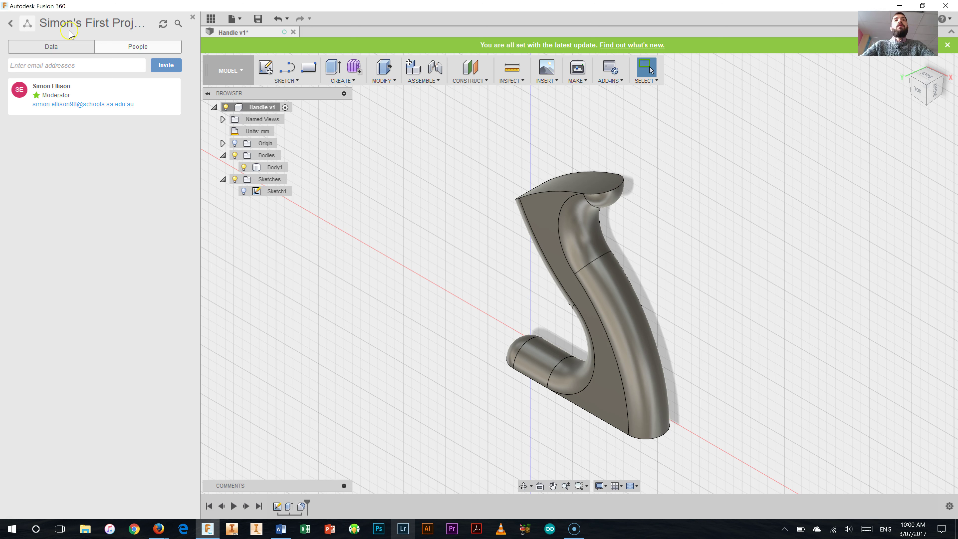
pyautogui.click(73, 48)
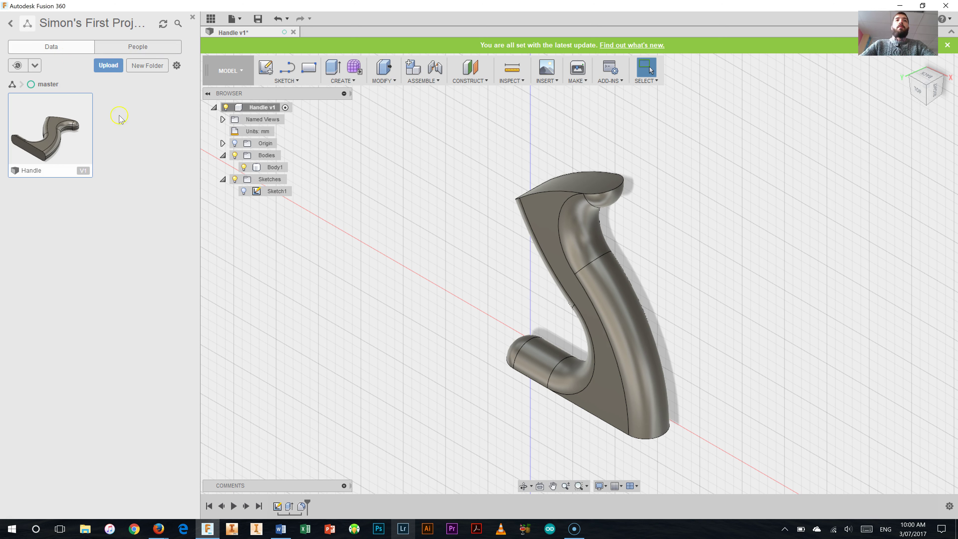
pyautogui.click(191, 18)
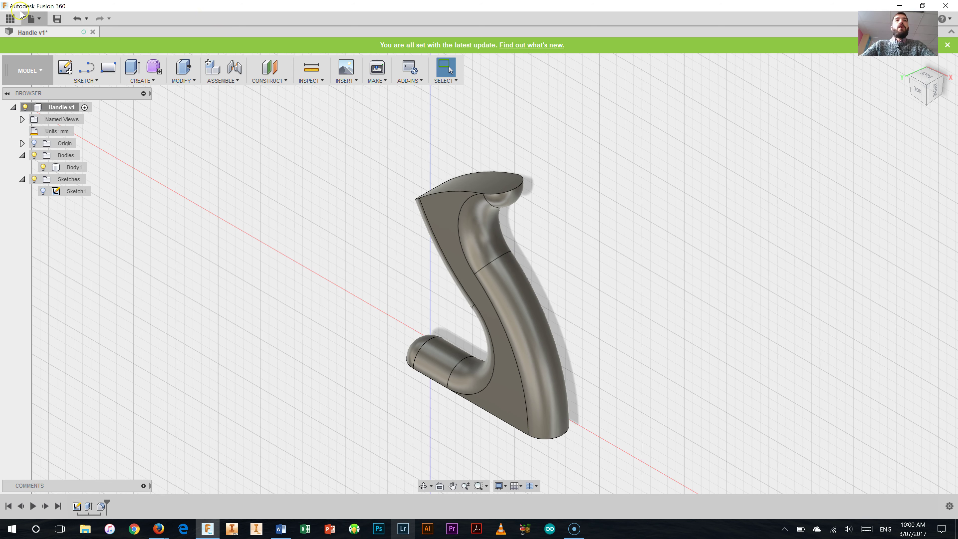
# - Show the file commands and look through the options for starting new designs and drawings
pyautogui.click(43, 19)
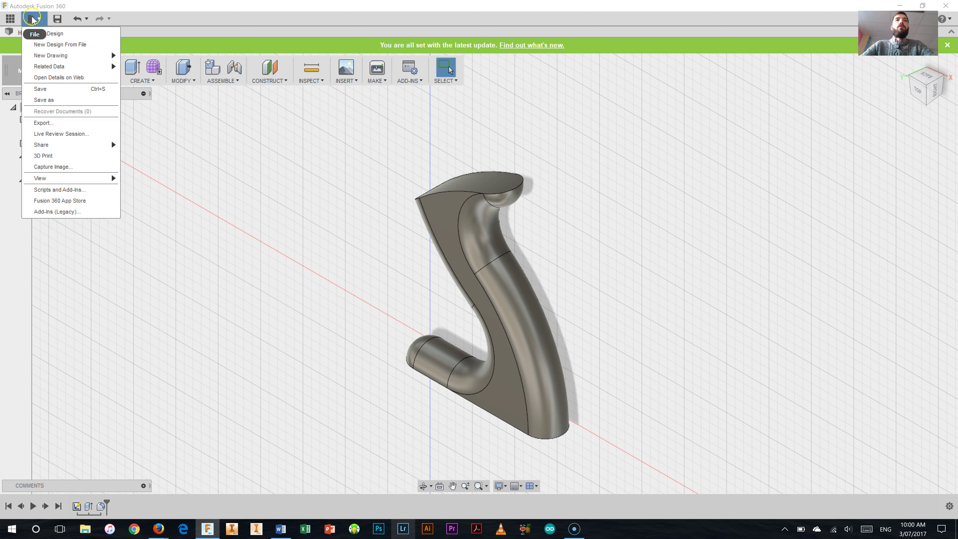
pyautogui.click(60, 35)
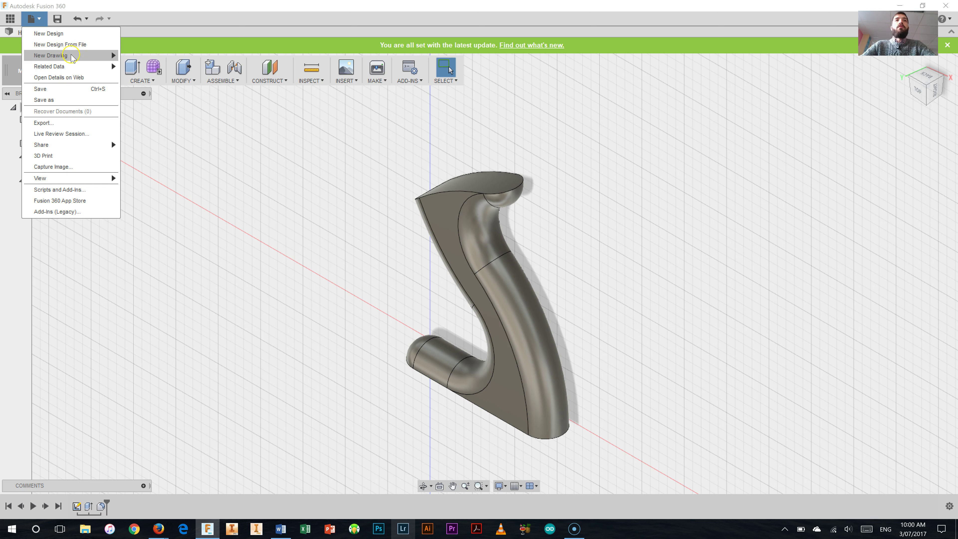
pyautogui.moveTo(72, 57)
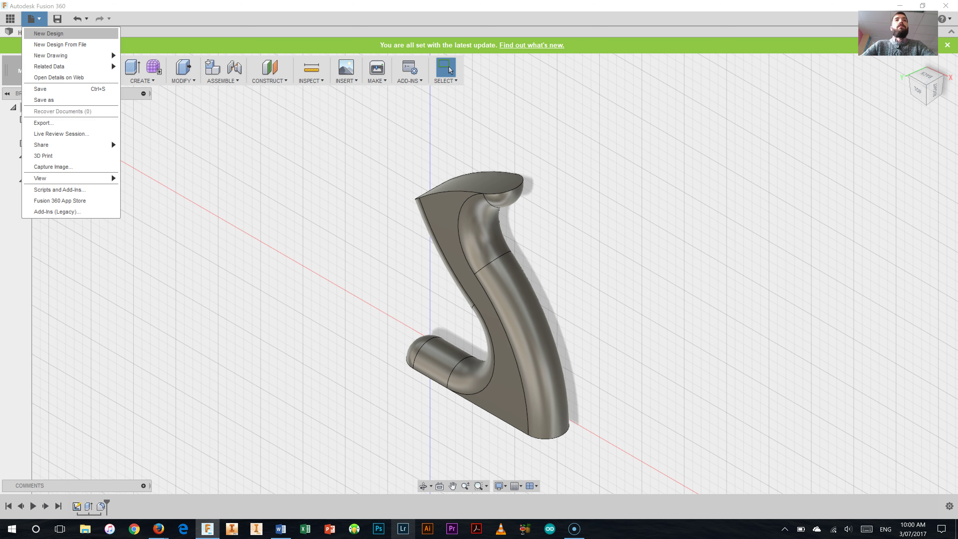
# - Save the handle as a new version with a description beginning "Change to" in place of the default text
pyautogui.click(58, 18)
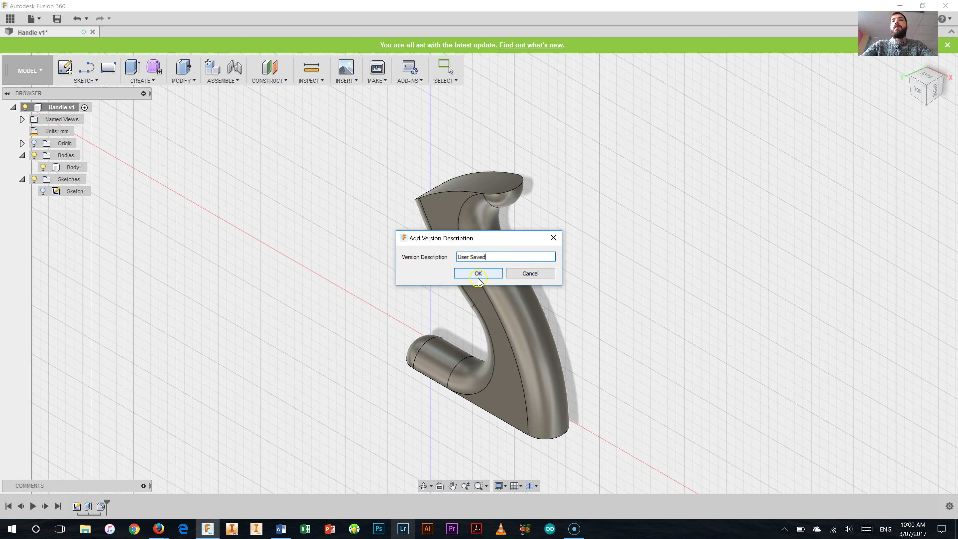
pyautogui.moveTo(487, 257); pyautogui.dragTo(477, 257)
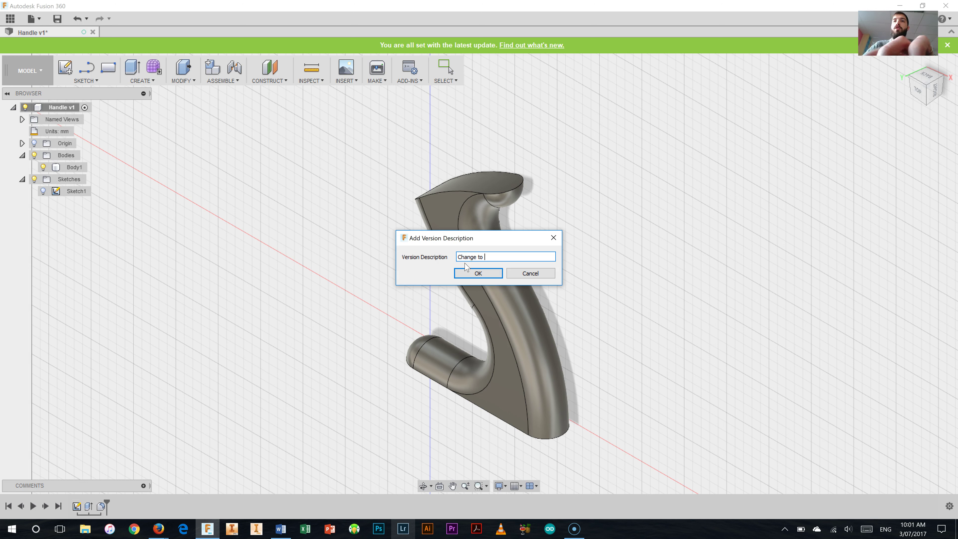
pyautogui.write('t')
pyautogui.click(489, 277)
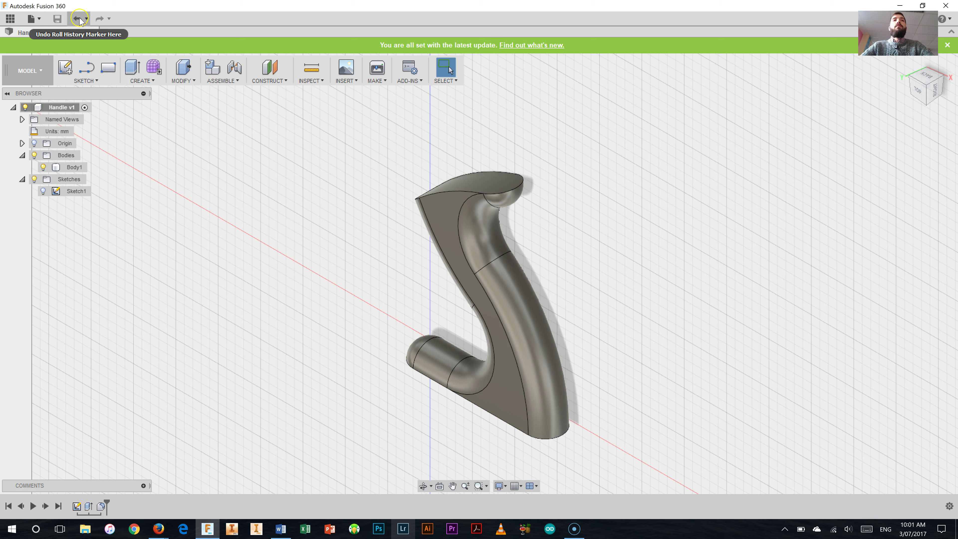
# - Point out the undo and redo commands and show the list of available workspaces
pyautogui.click(99, 16)
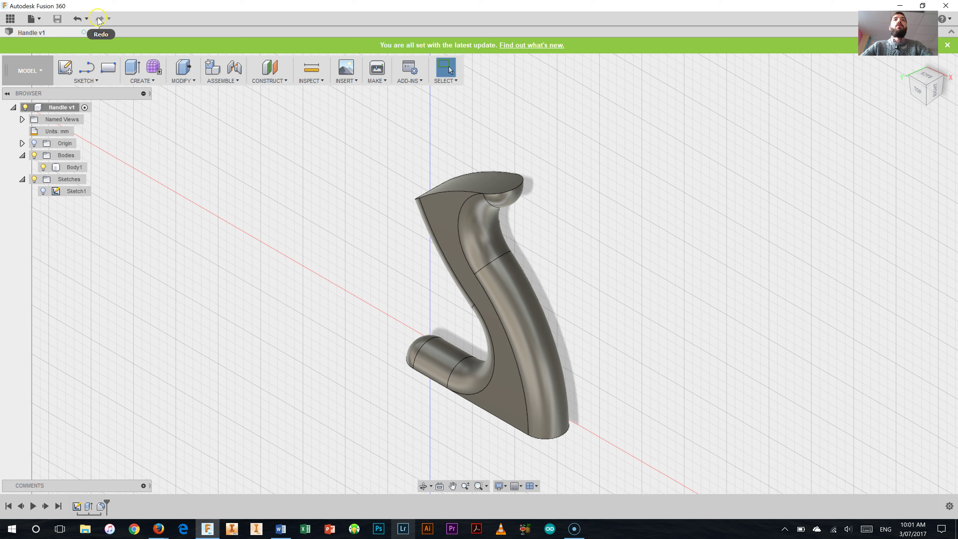
pyautogui.click(81, 20)
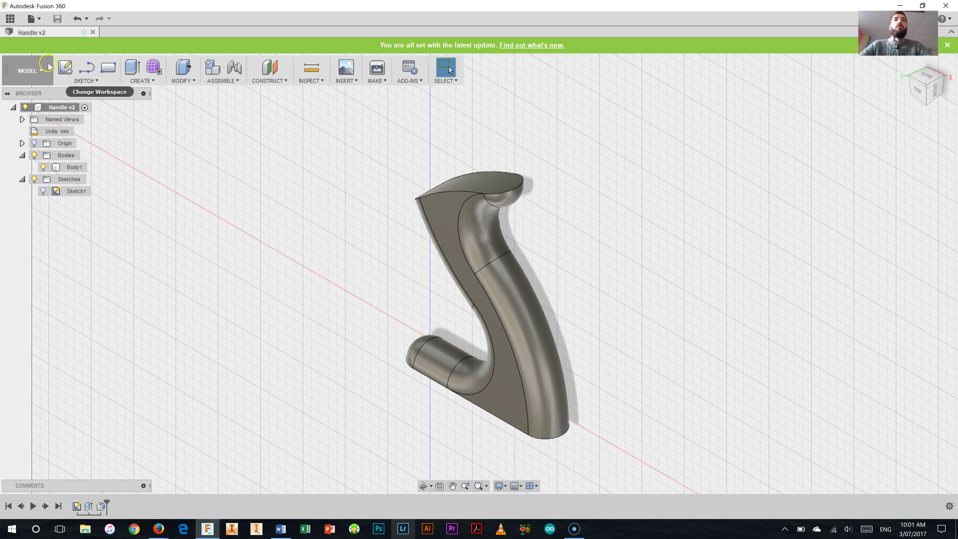
pyautogui.click(40, 75)
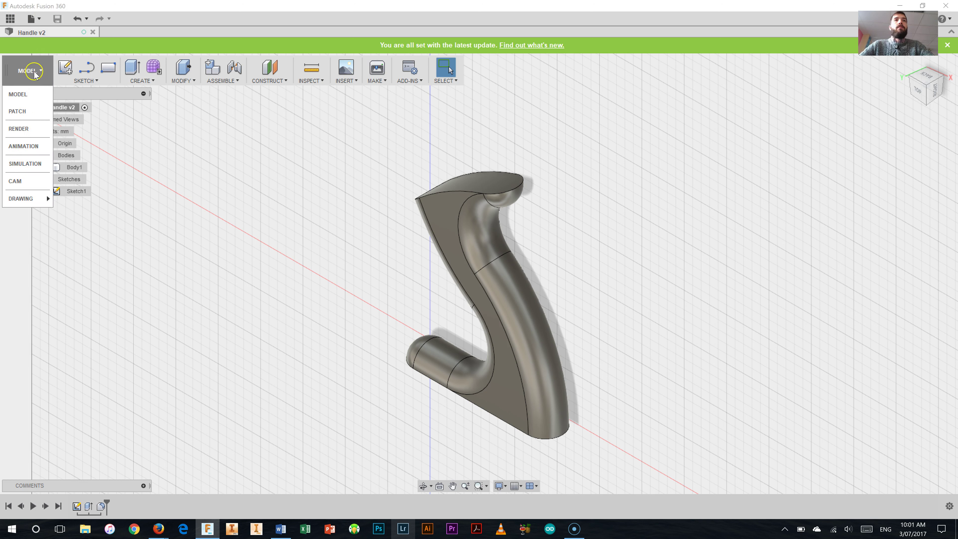
# - Show the project holding the saved handle, go back to the full project list and hide it
pyautogui.click(10, 18)
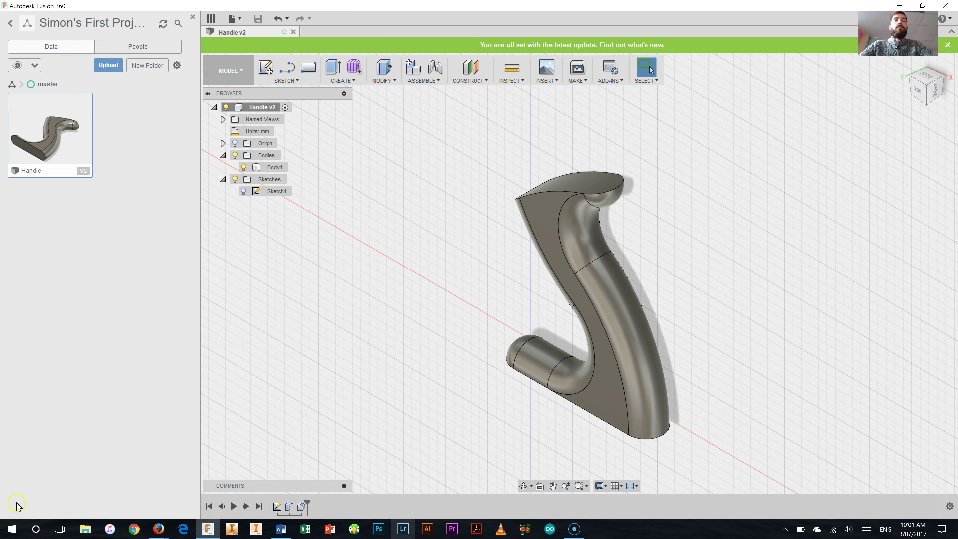
pyautogui.click(11, 23)
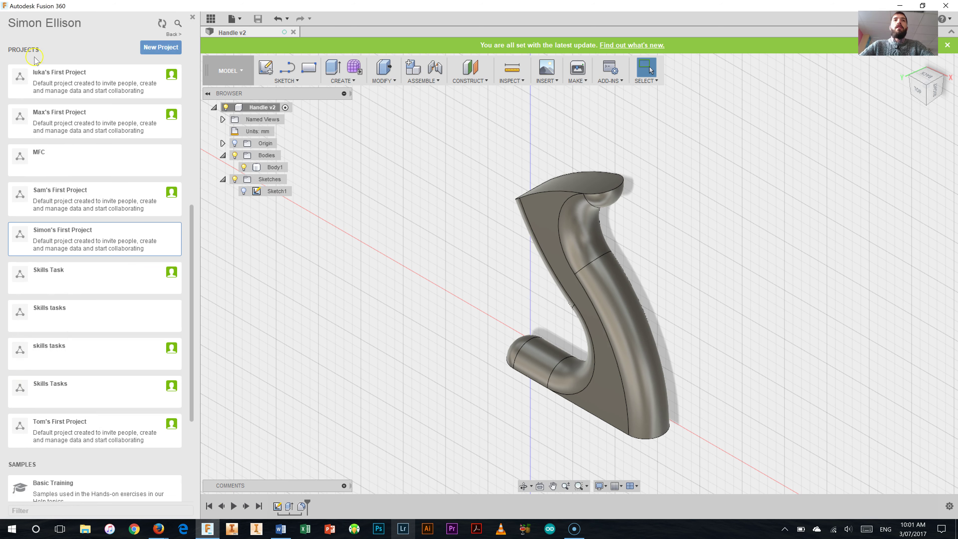
pyautogui.click(192, 18)
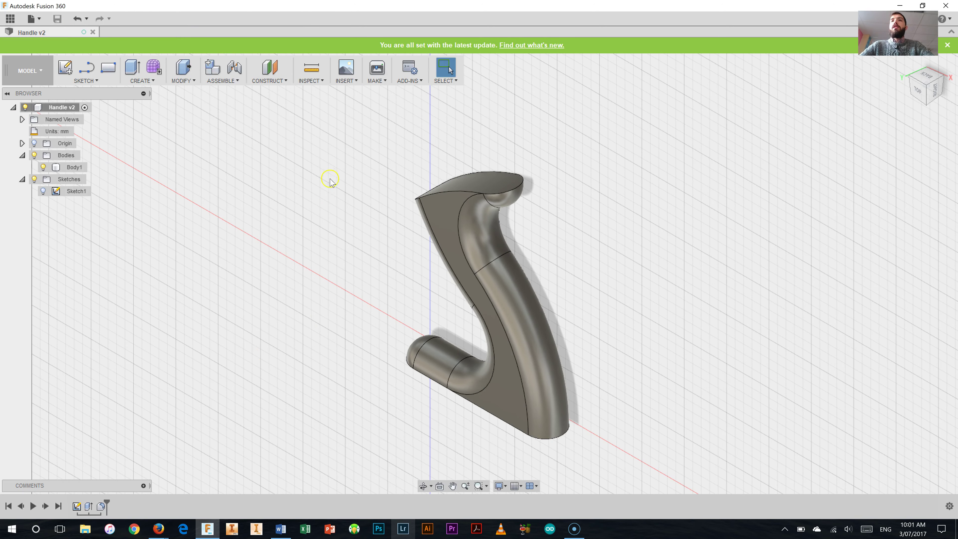